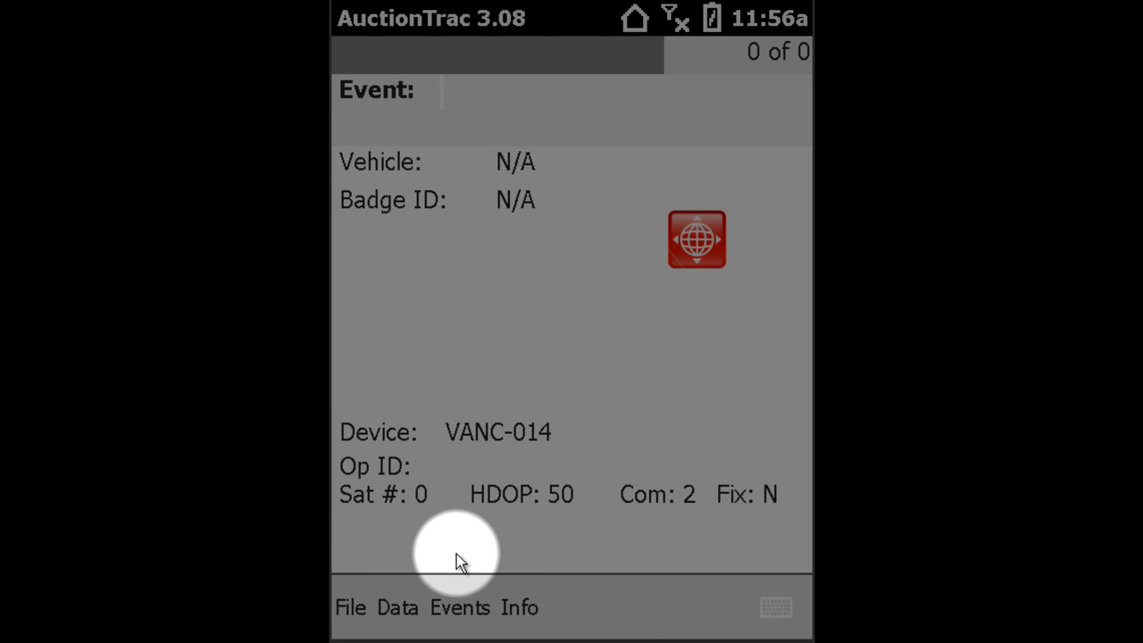
Exit AuctionTrac from its File menu to return to the Motorola AppCenter launcher
click(350, 609)
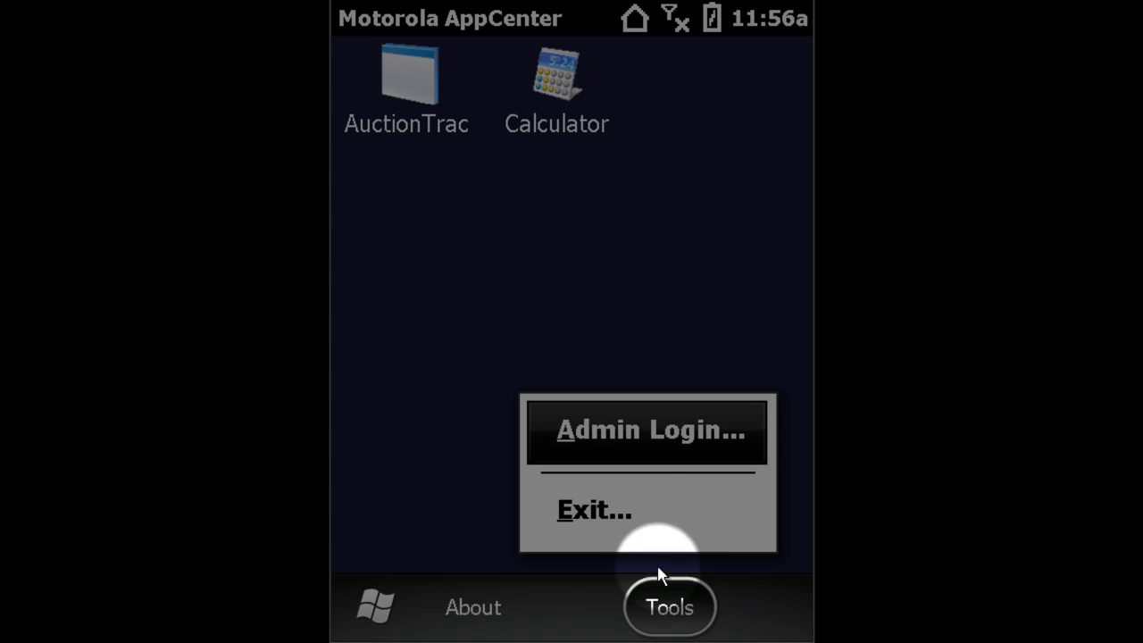
Exit Motorola AppCenter from Tools by entering the administrator password
click(597, 511)
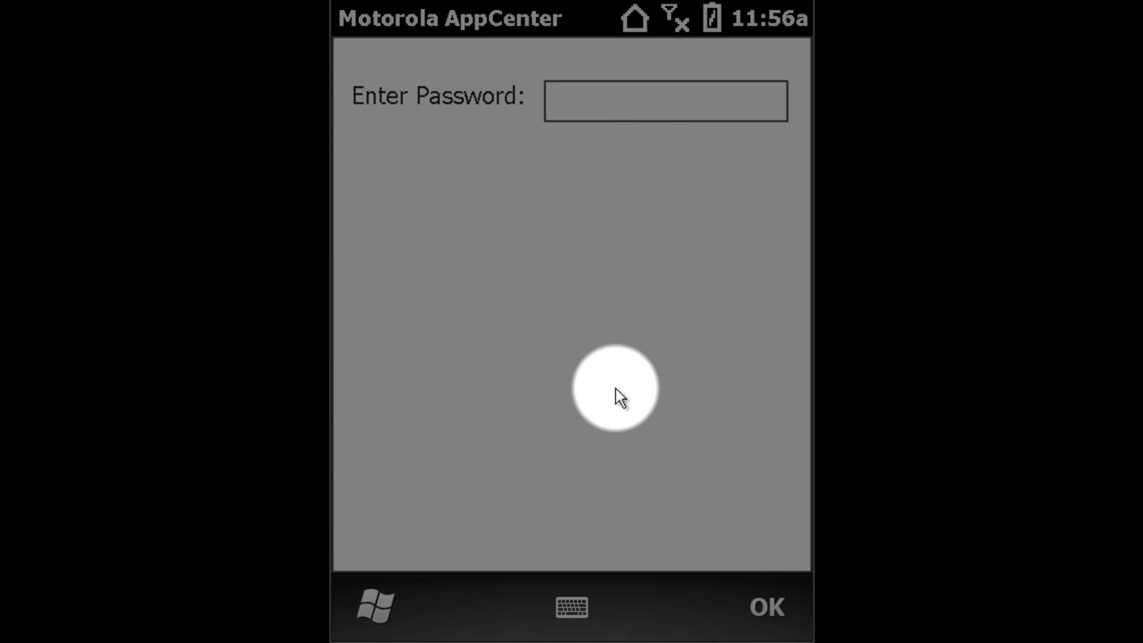
key(Return)
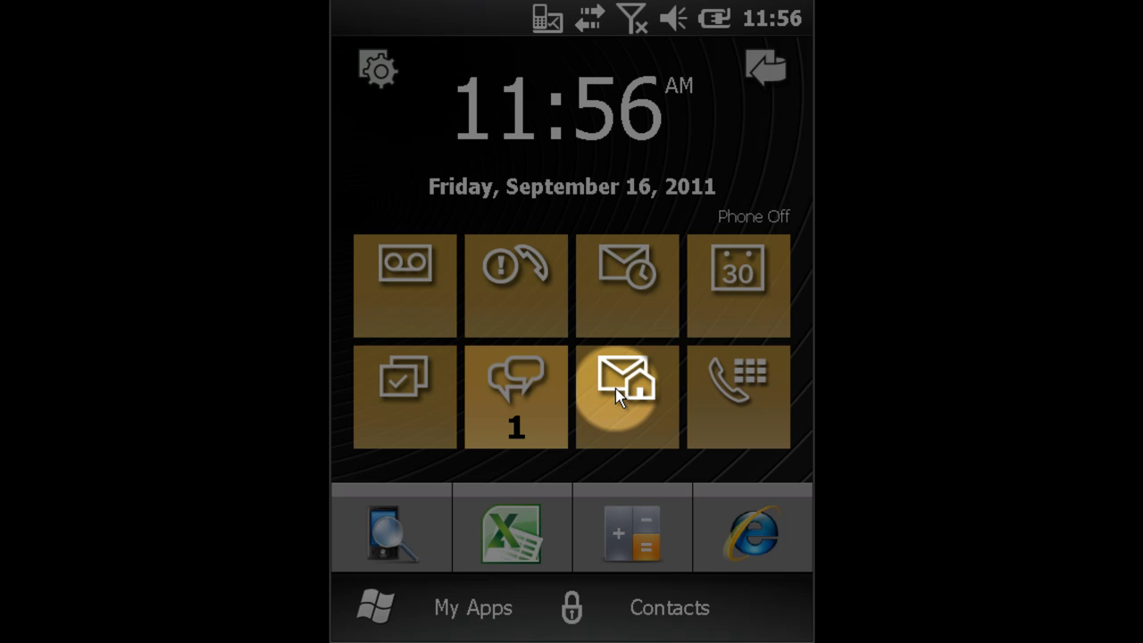
Check the phone signal status, which shows the phone off, and open Wireless Manager
click(588, 25)
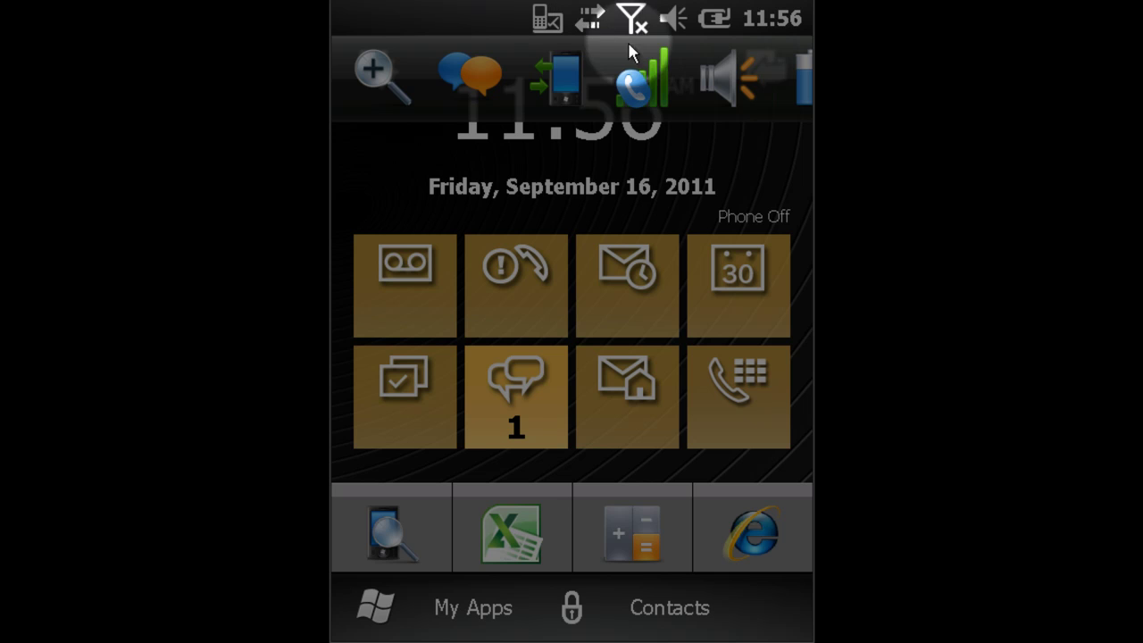
click(651, 89)
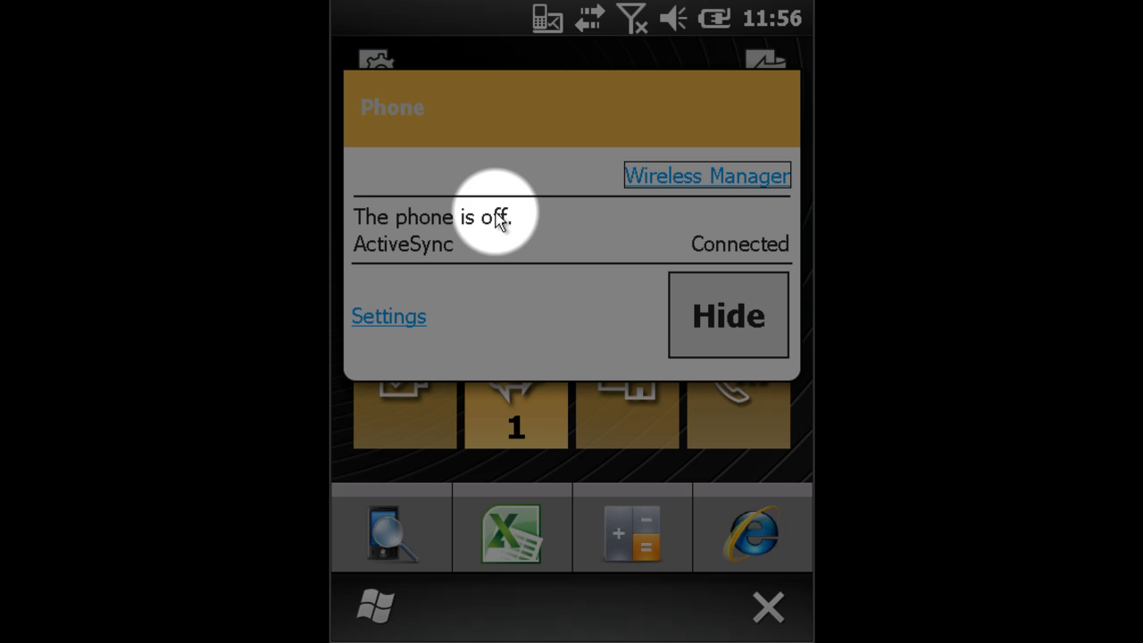
click(694, 176)
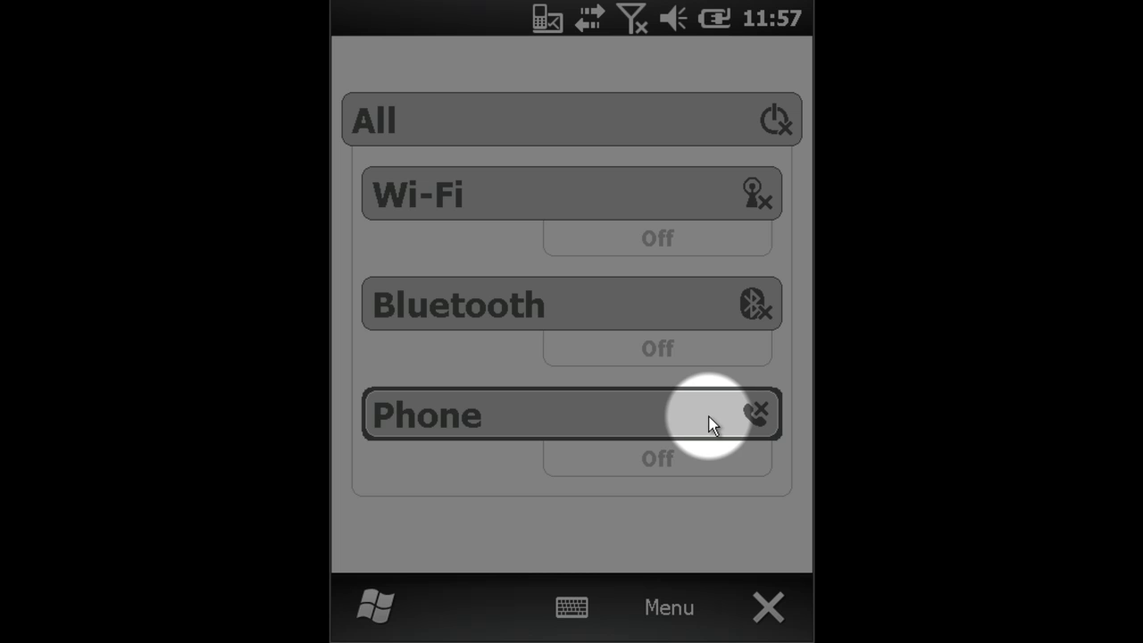
Switch the Phone radio On in Wireless Manager and close it
click(710, 418)
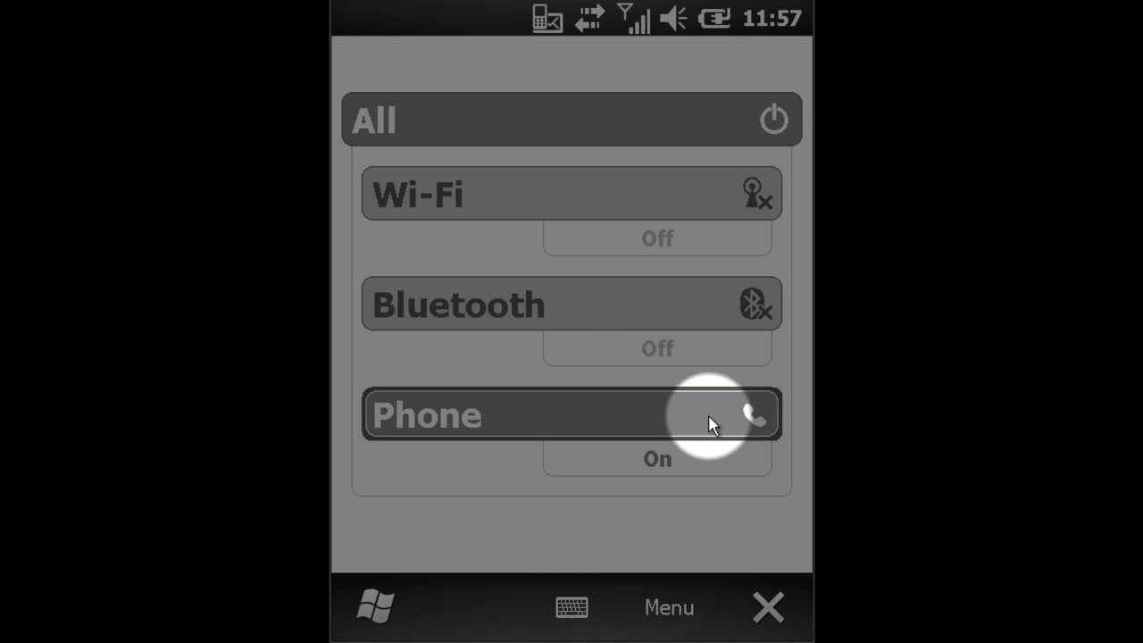
click(770, 609)
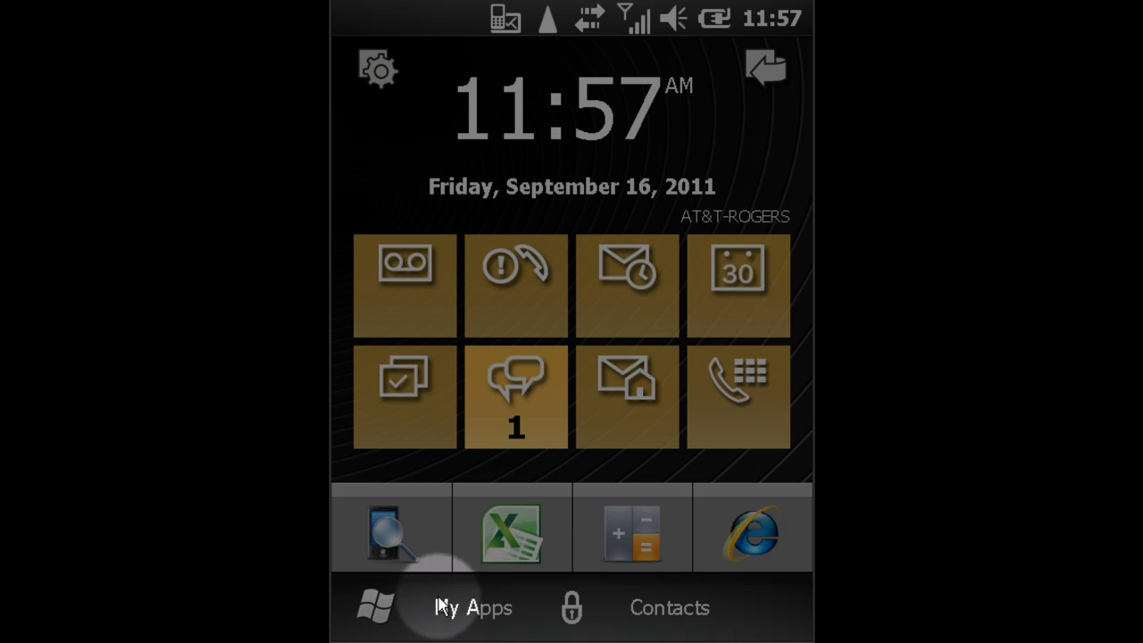
Open Phone Network Setup from Start > Settings > Connections
click(386, 610)
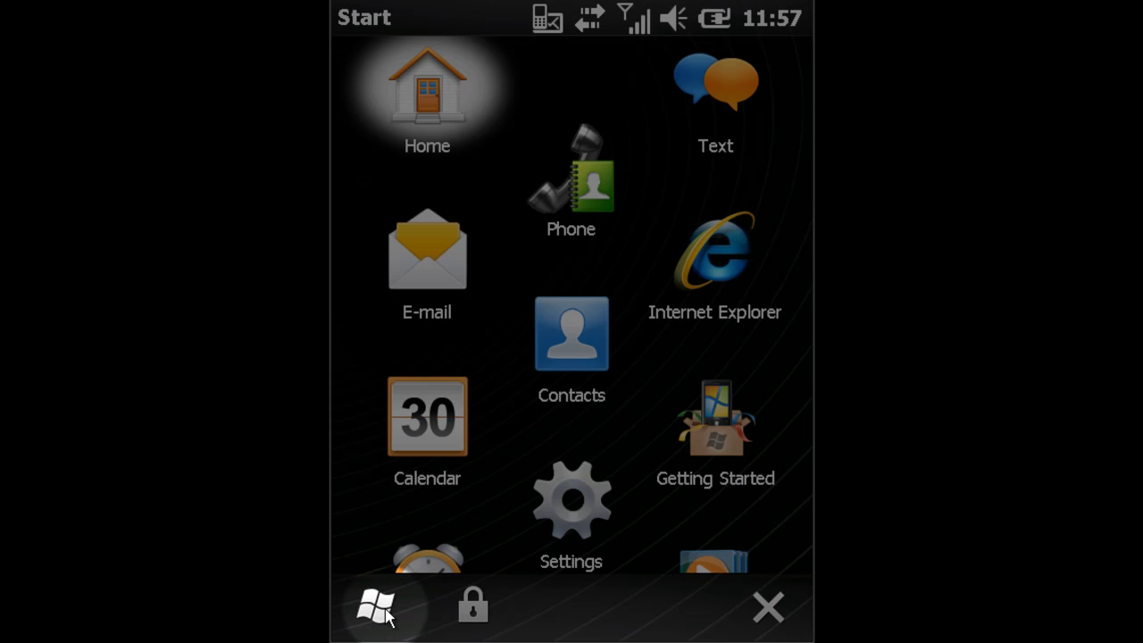
click(585, 506)
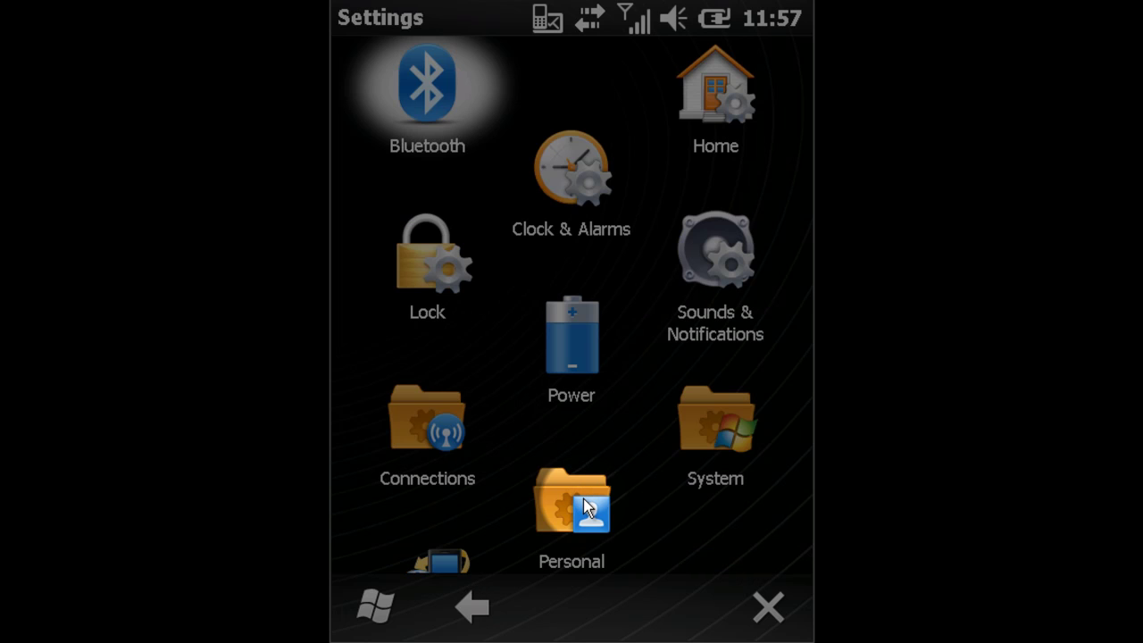
click(426, 451)
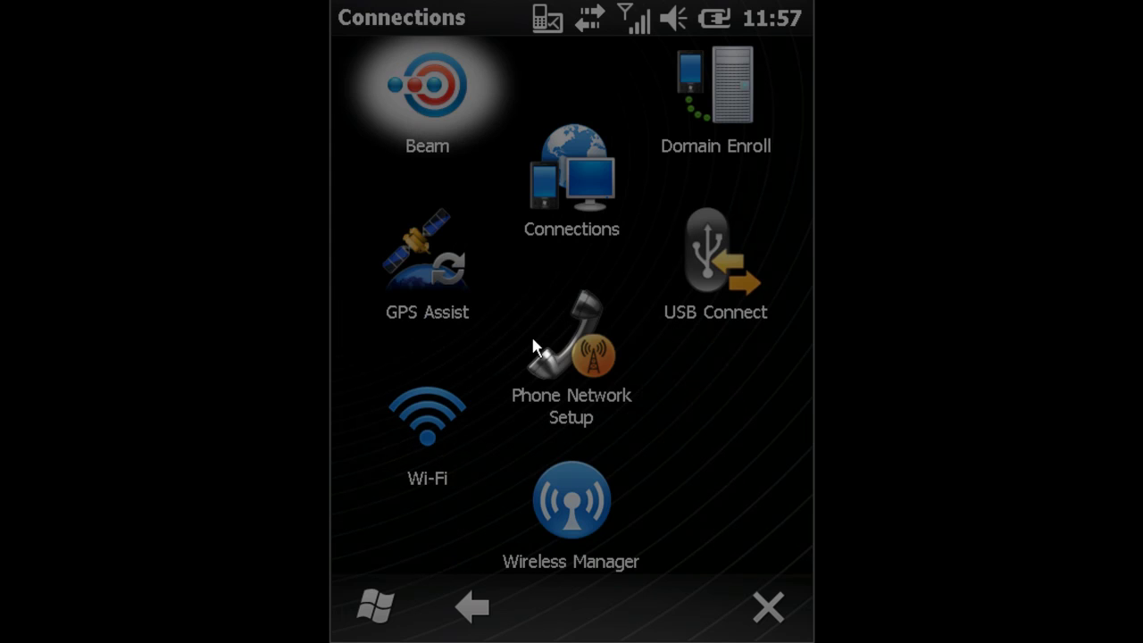
click(576, 360)
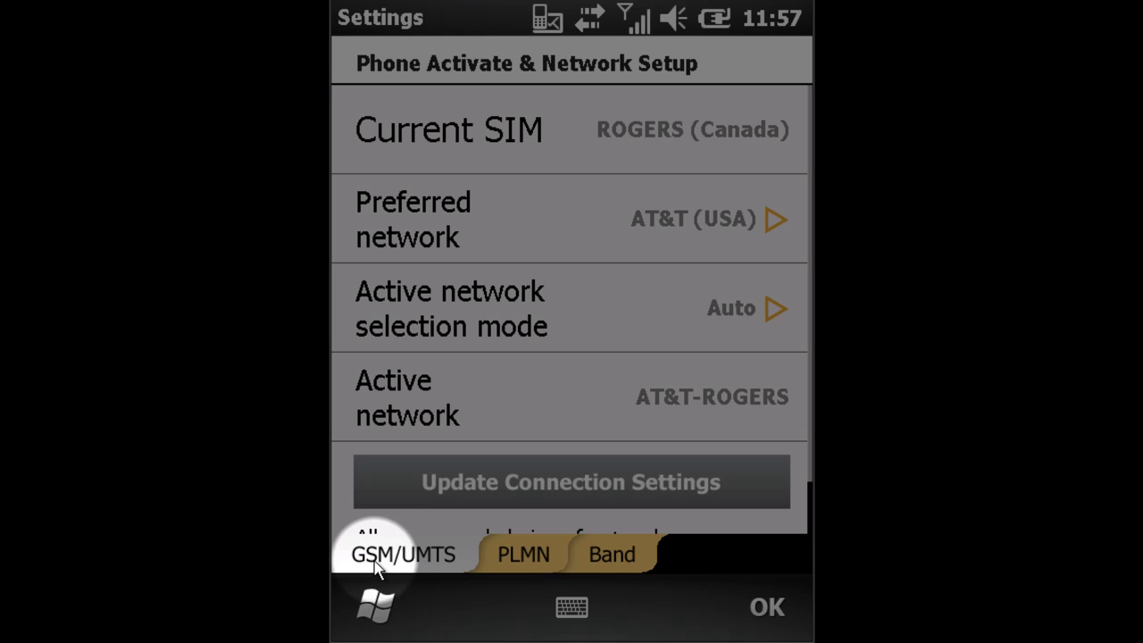
On the Band page set Network type to GSM/UMTS Only, save, and accept the warning
click(607, 555)
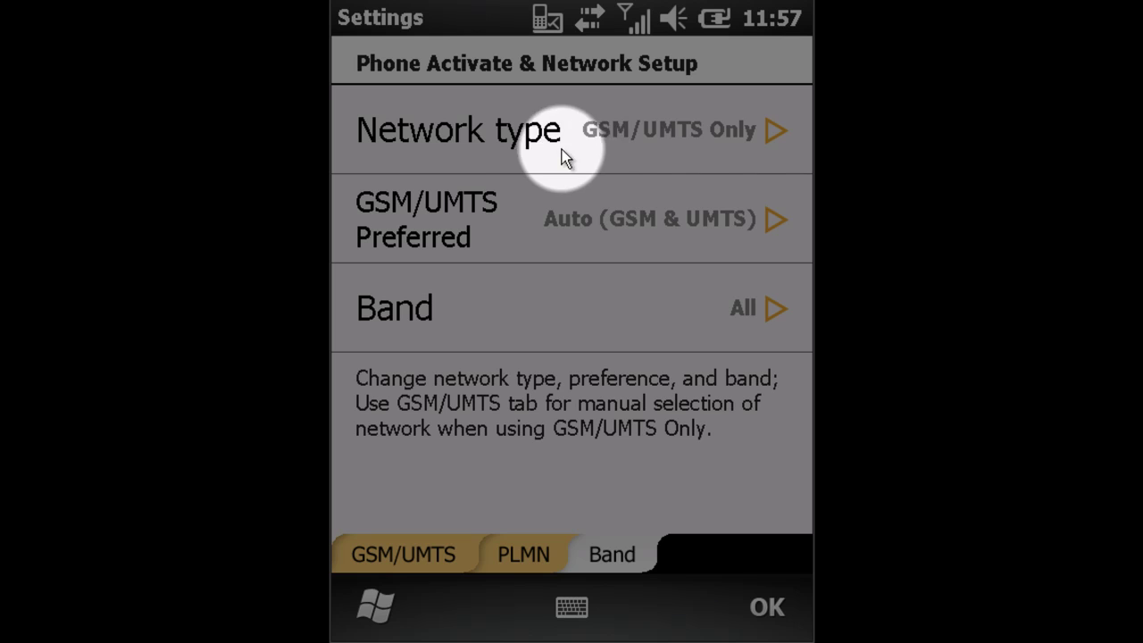
click(773, 134)
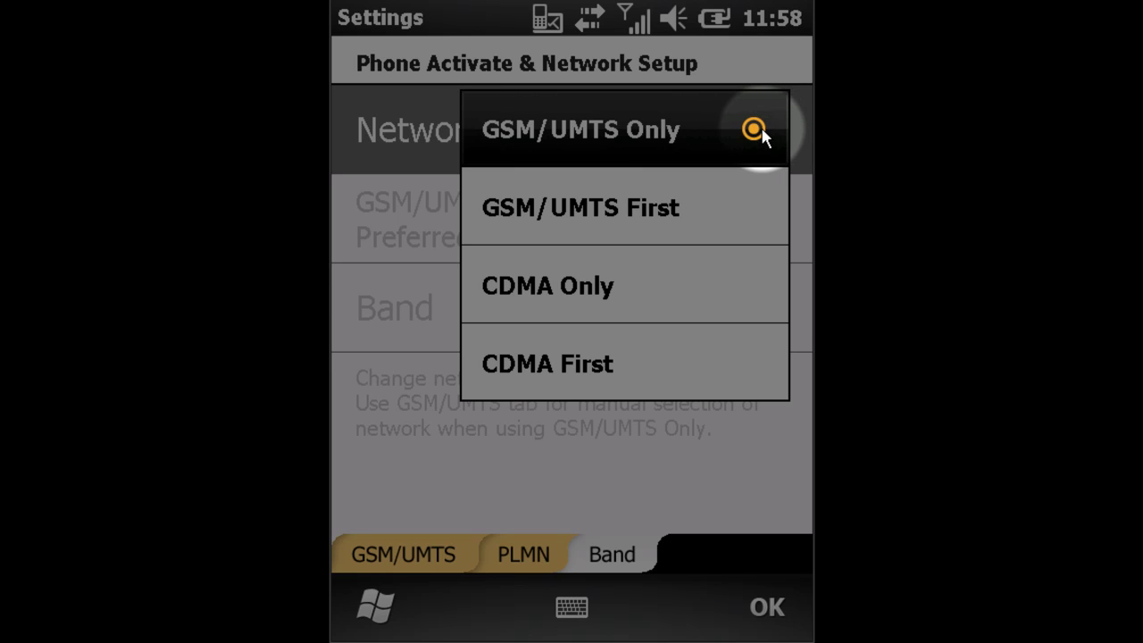
click(756, 130)
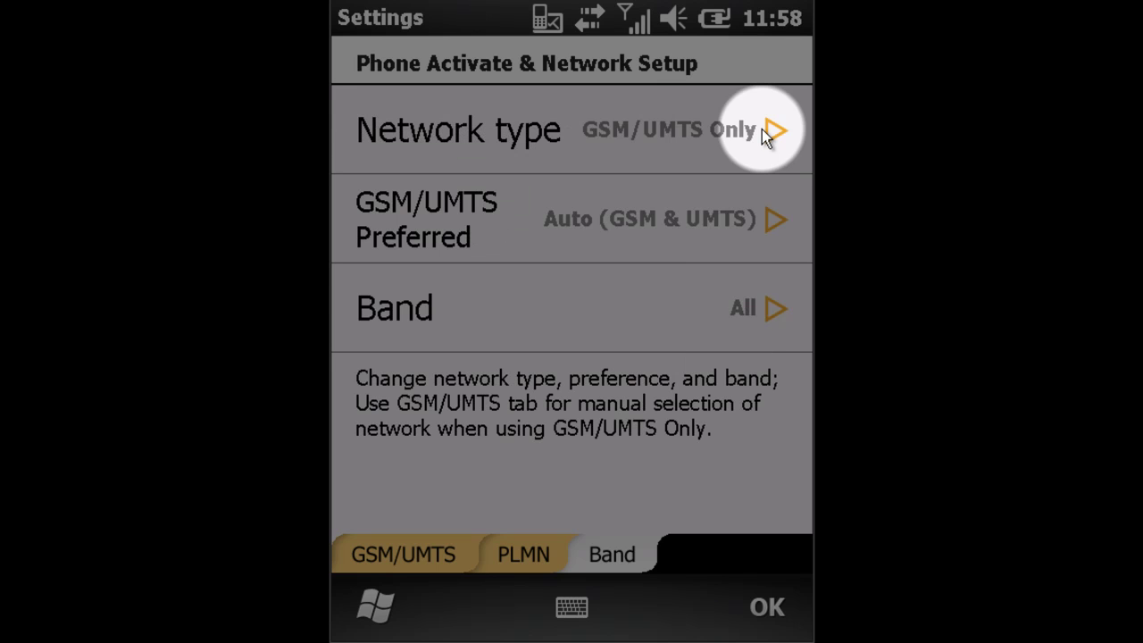
click(765, 611)
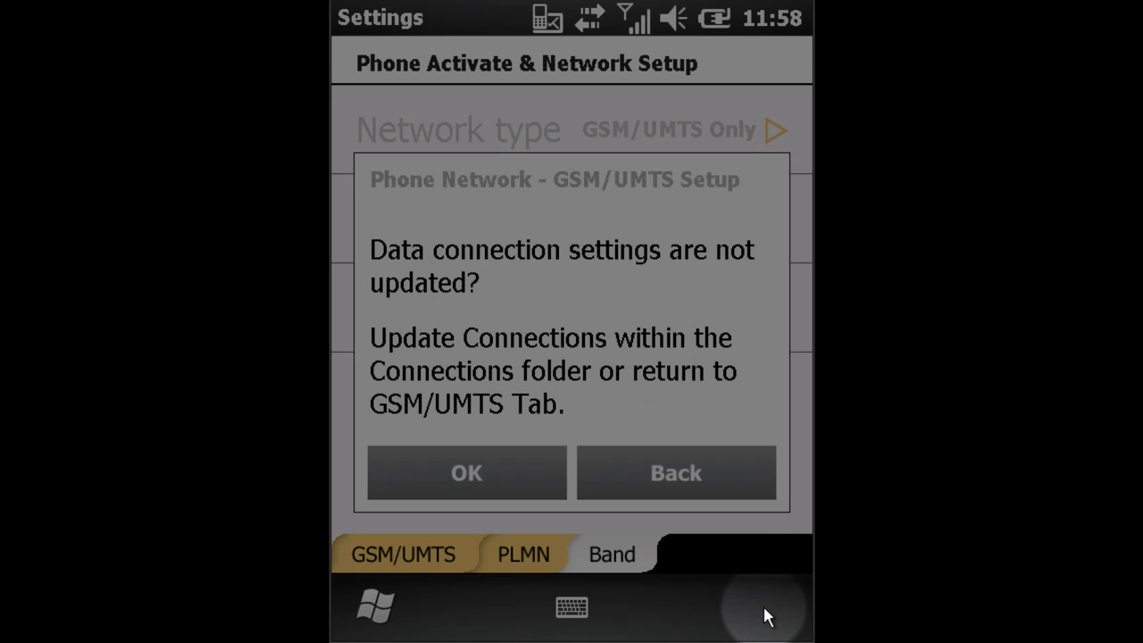
drag(595, 483, 477, 473)
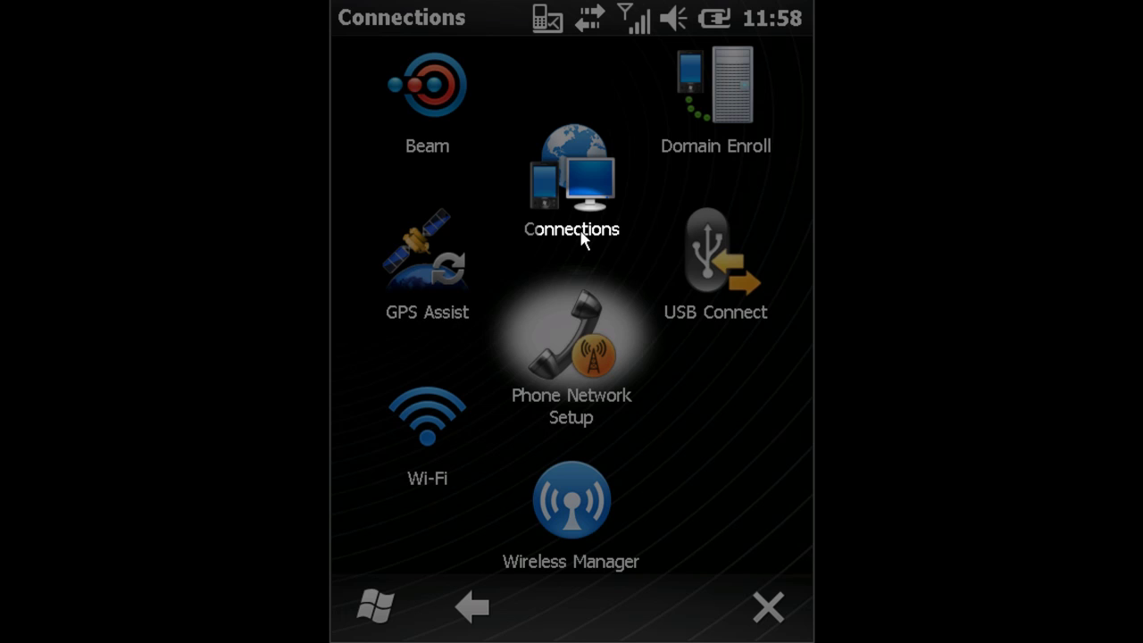
Open Connections, then Advanced > Select Networks to show Network Management
click(576, 205)
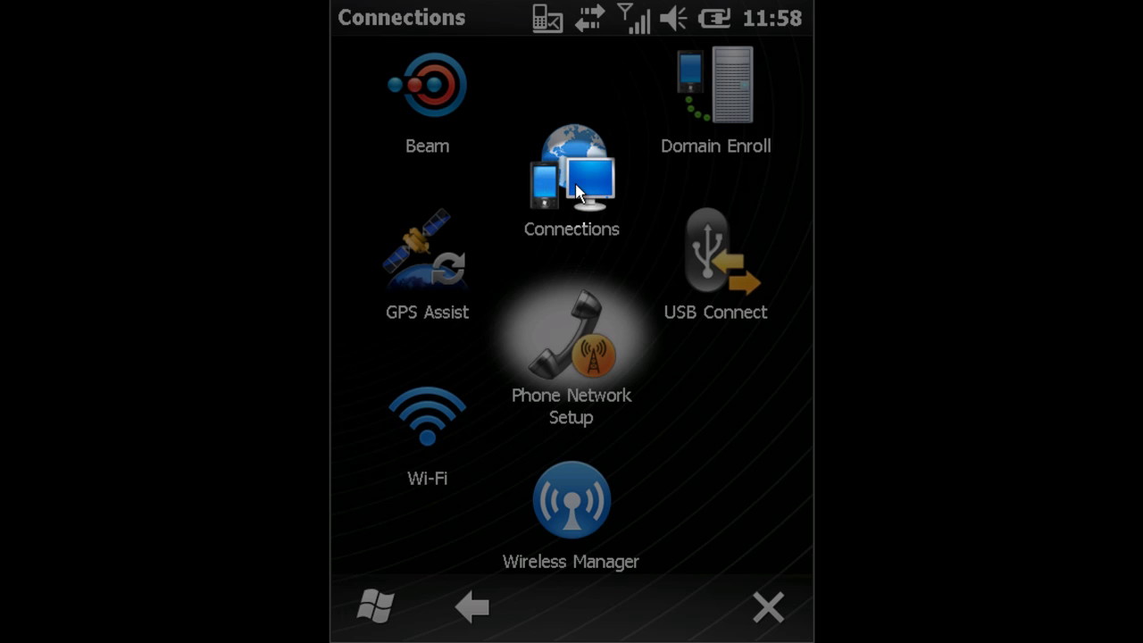
click(576, 192)
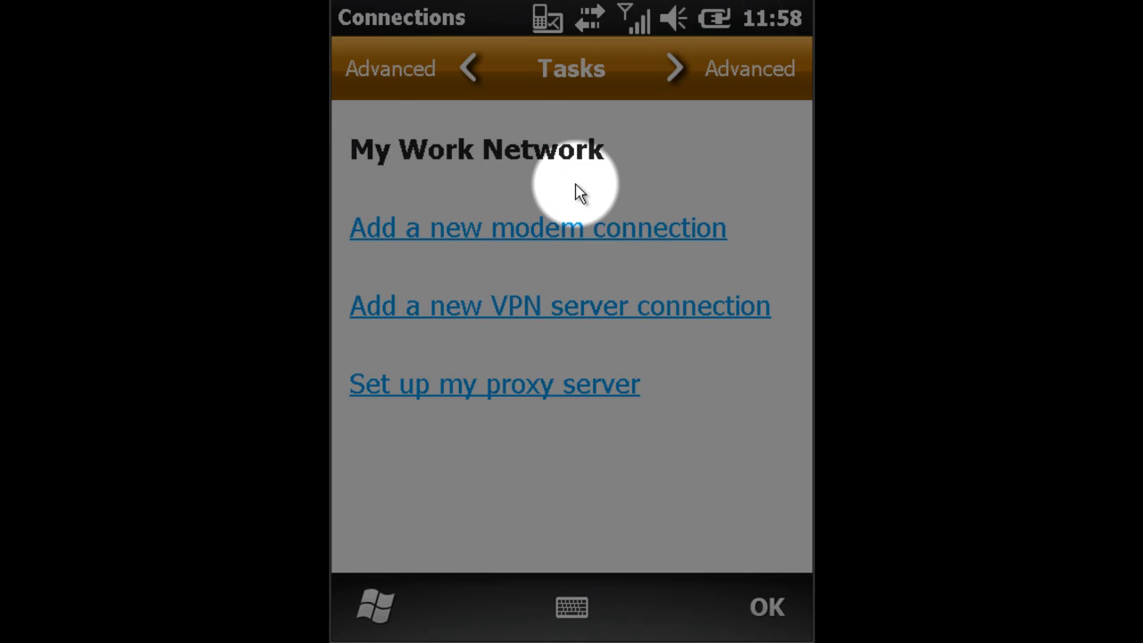
click(397, 75)
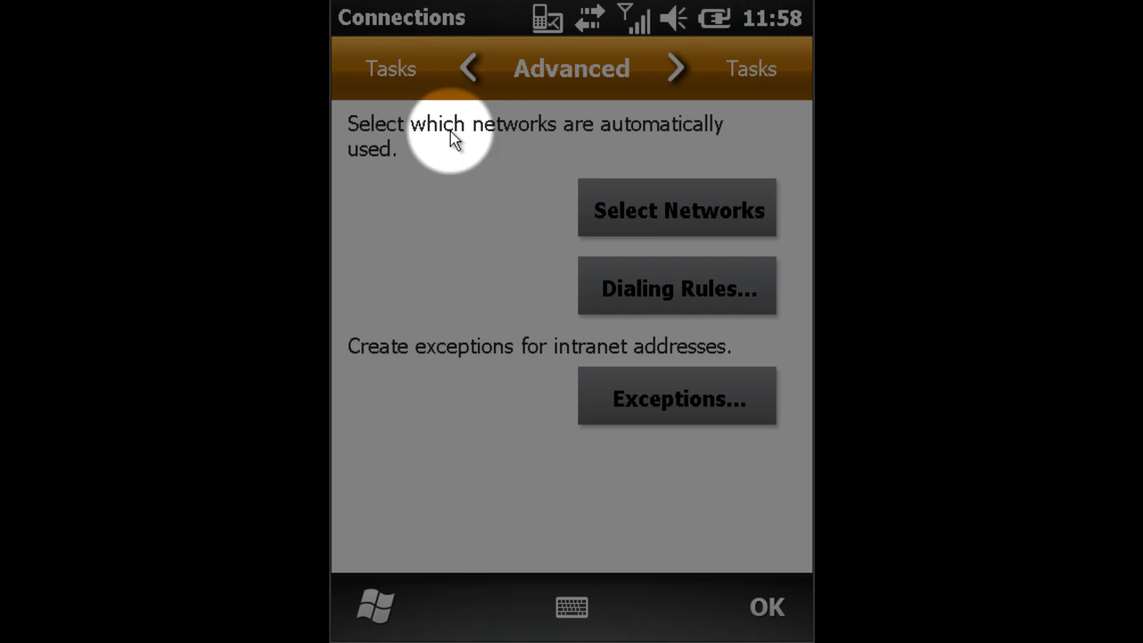
click(682, 222)
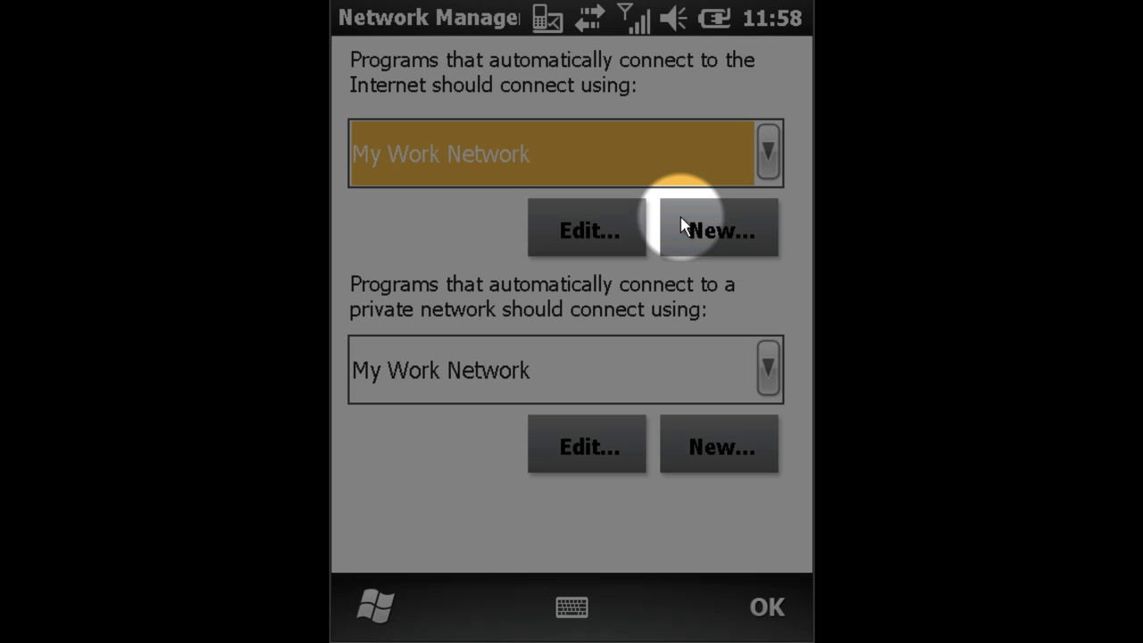
Create new Internet connection settings named 'rogers' and go to its Modem page
click(730, 241)
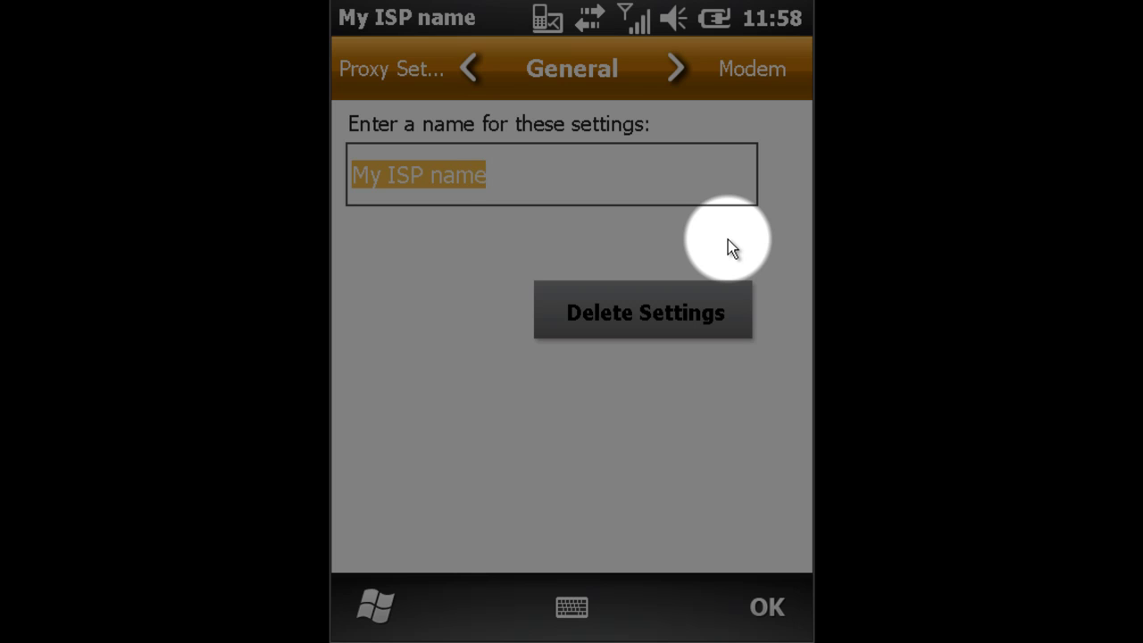
text(rogers)
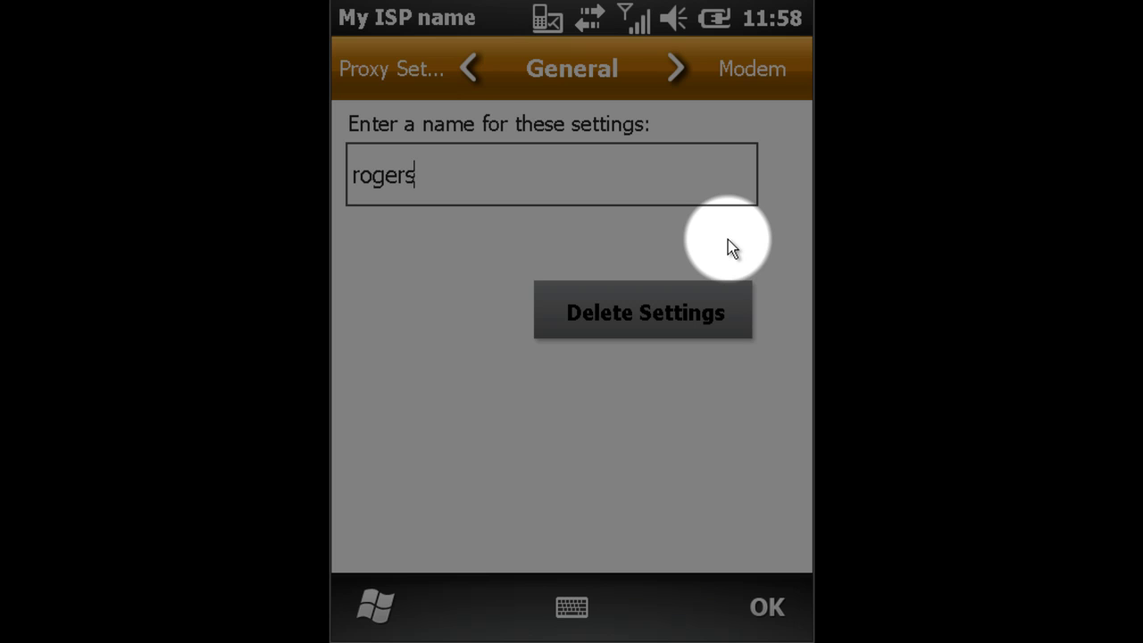
click(757, 71)
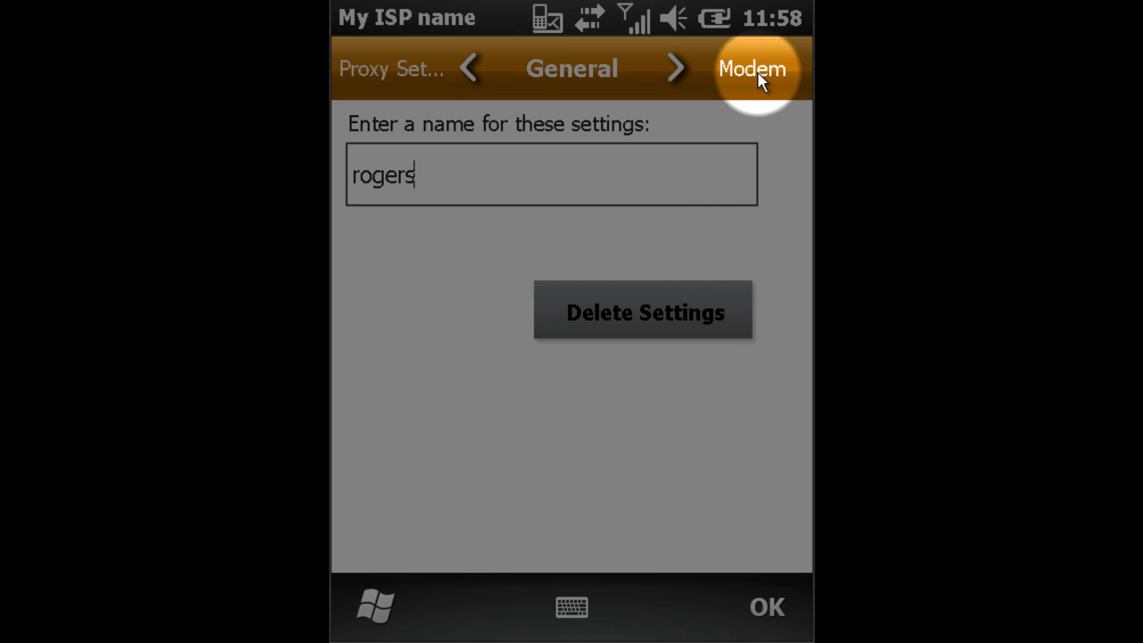
click(757, 71)
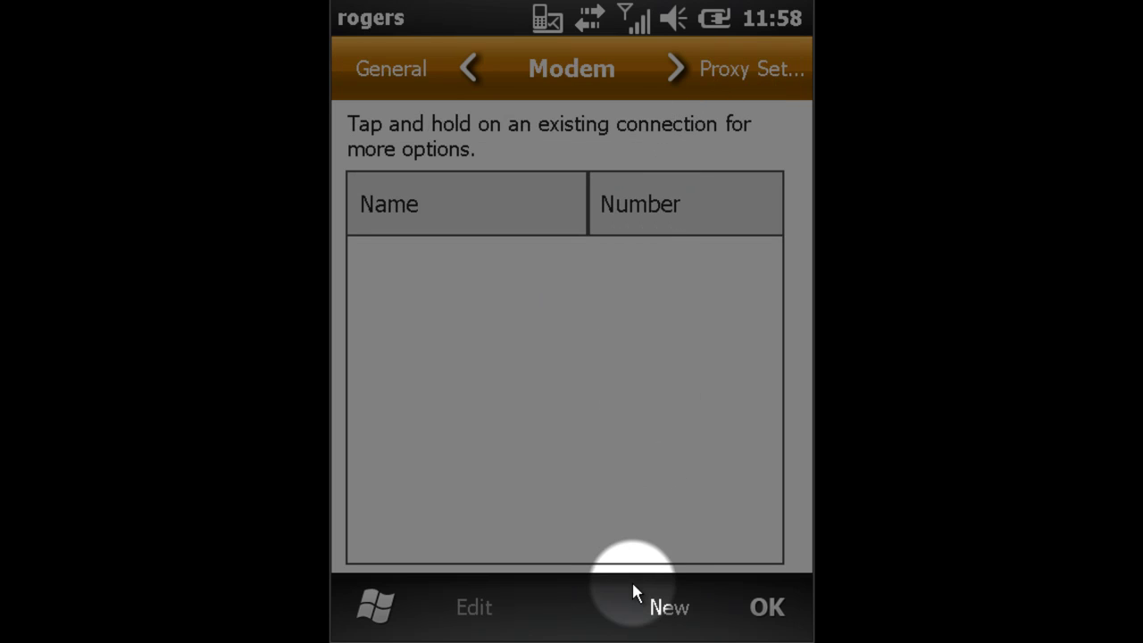
Start modem connection My Connection 5 using Cellular Line (GPRS) and continue to the access point
click(669, 609)
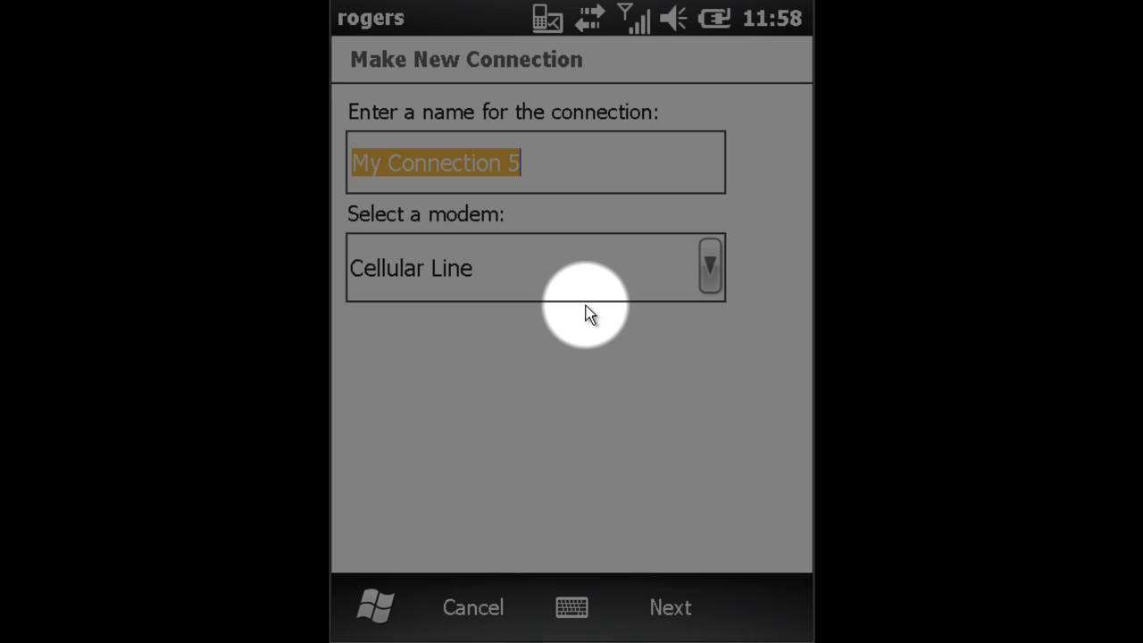
click(710, 272)
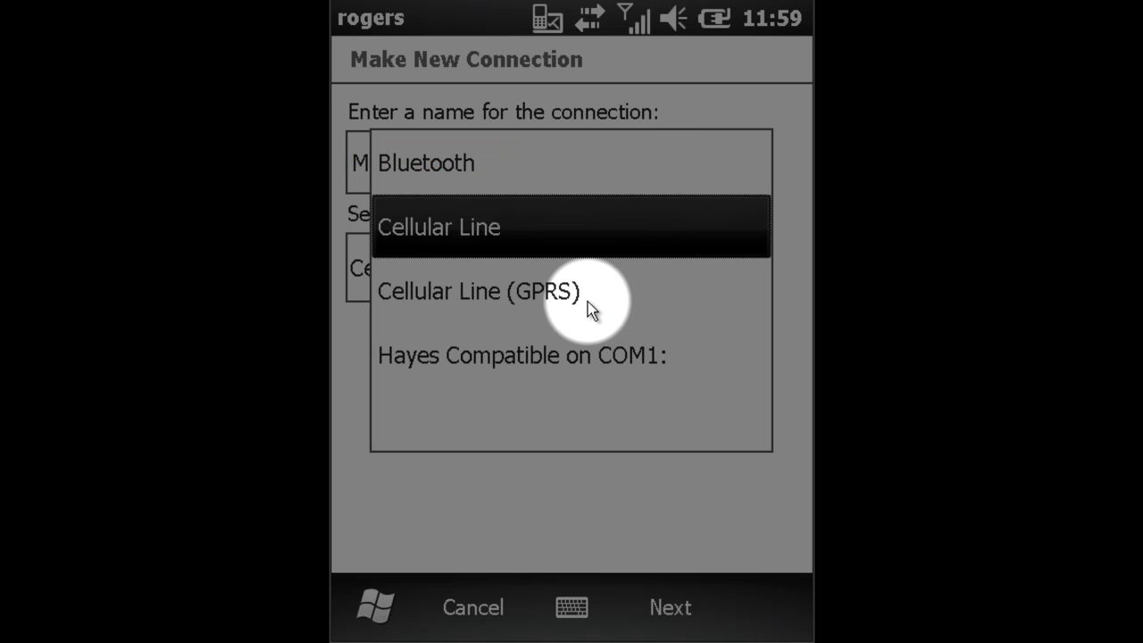
click(531, 291)
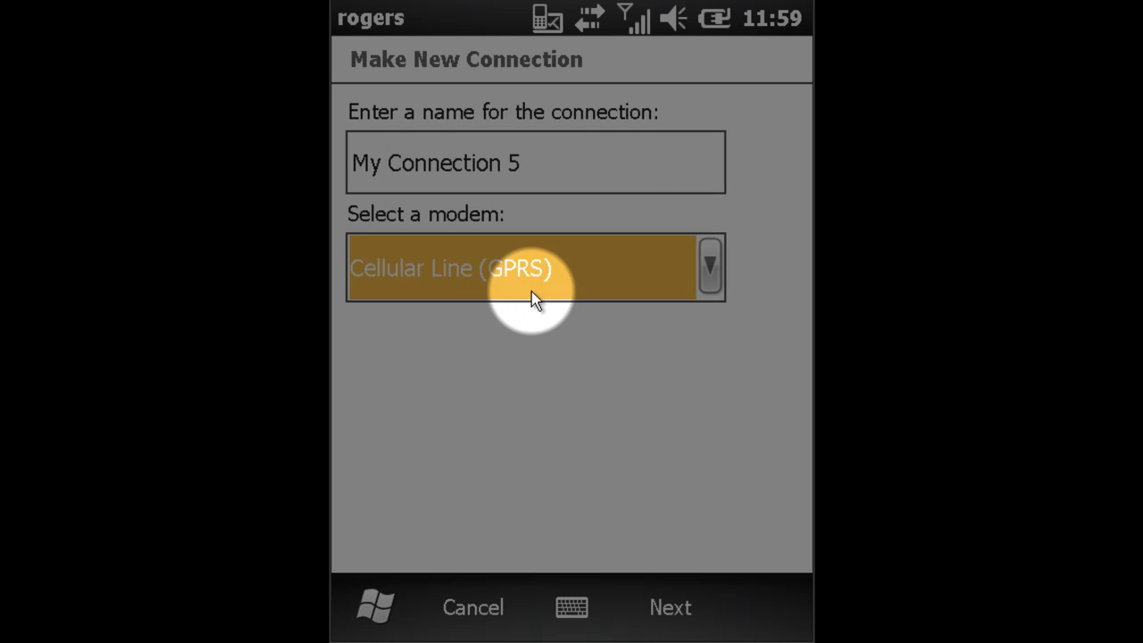
click(676, 610)
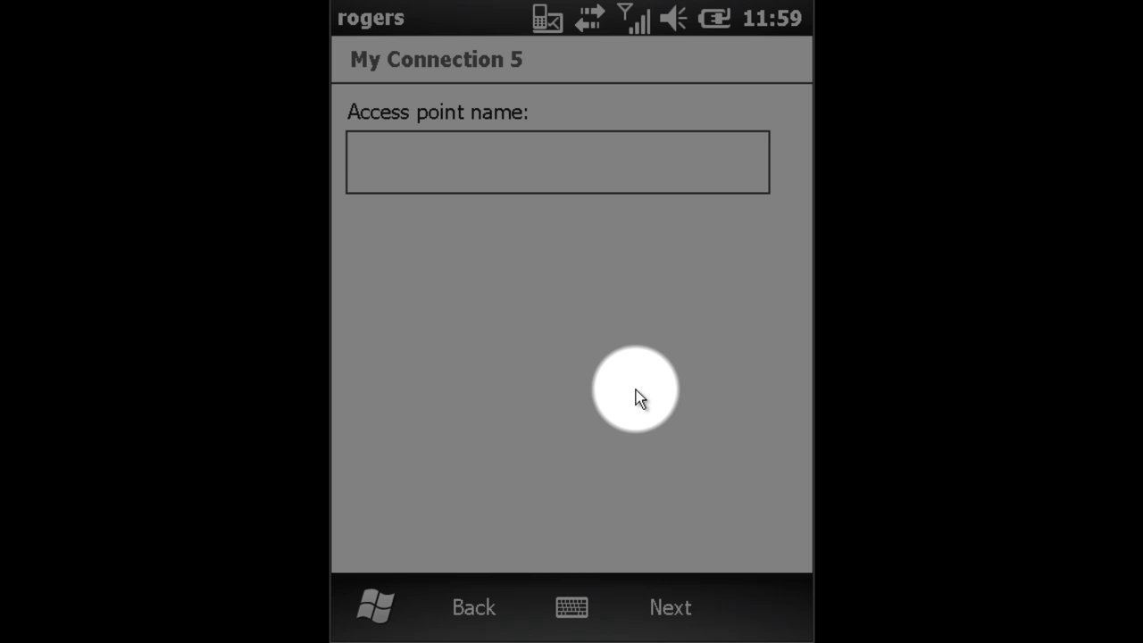
Enter access point name internet.com, finish My Connection 5, and save the rogers settings
text(internet.com)
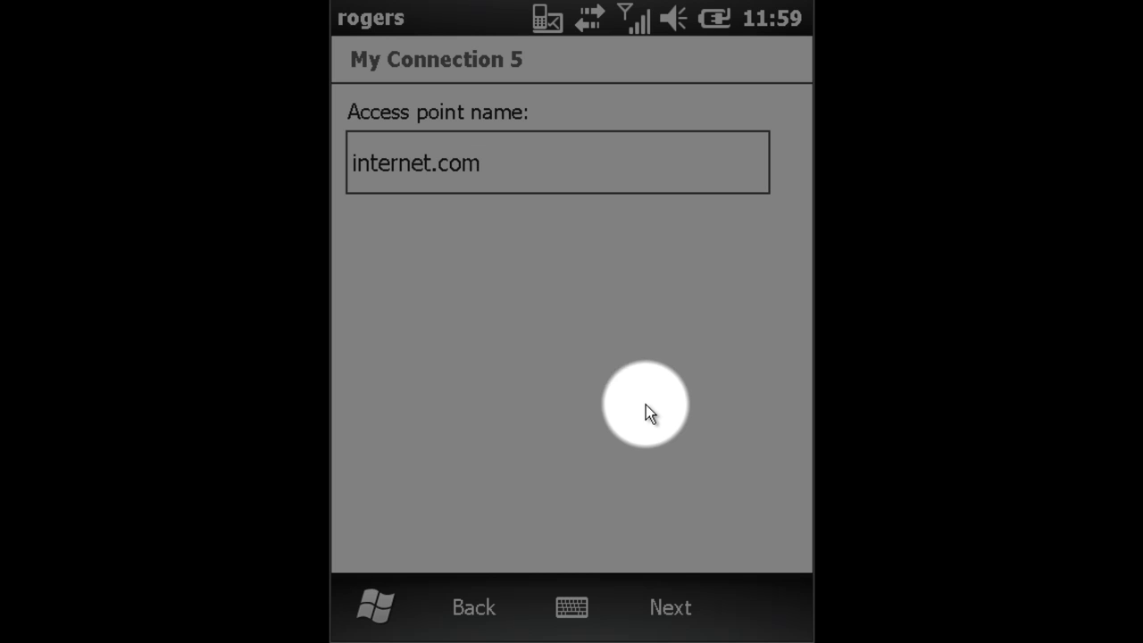
click(674, 608)
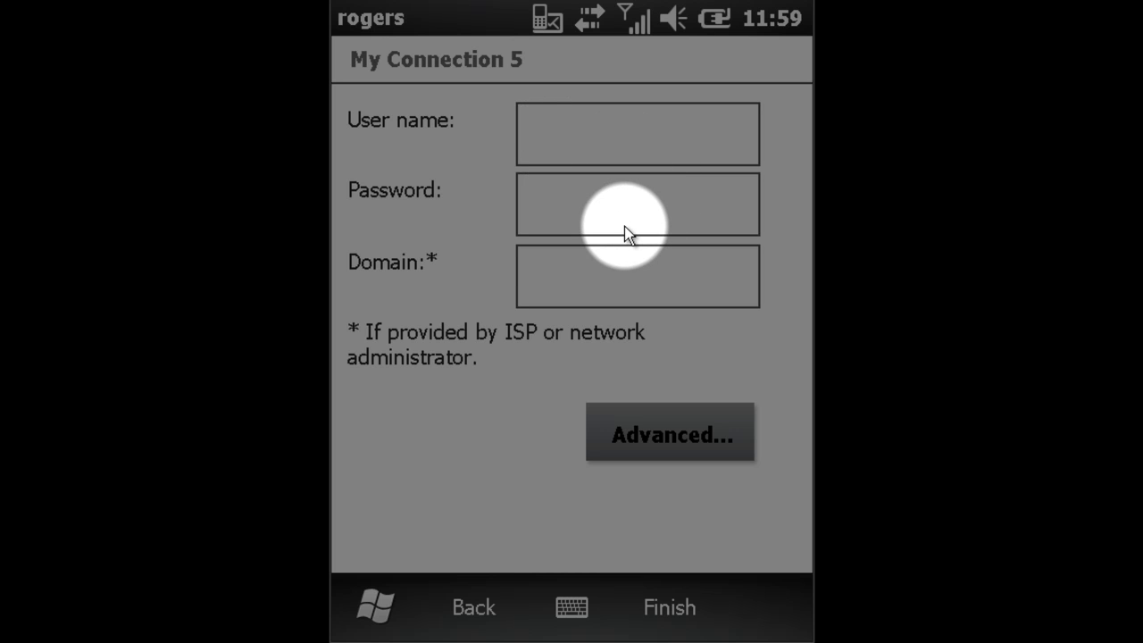
click(670, 609)
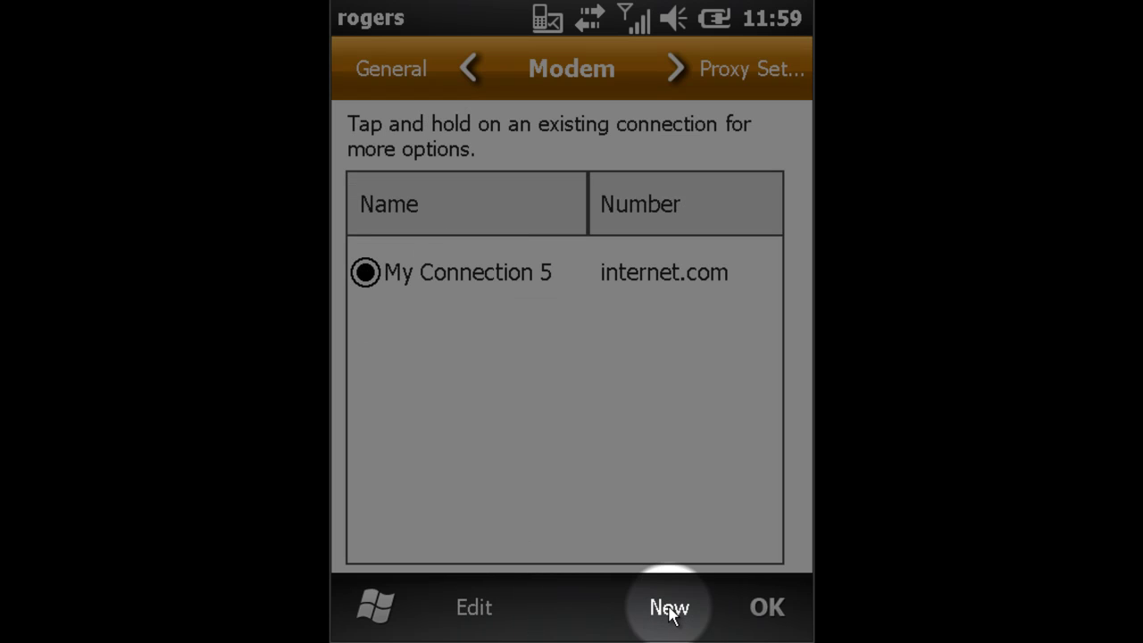
click(766, 608)
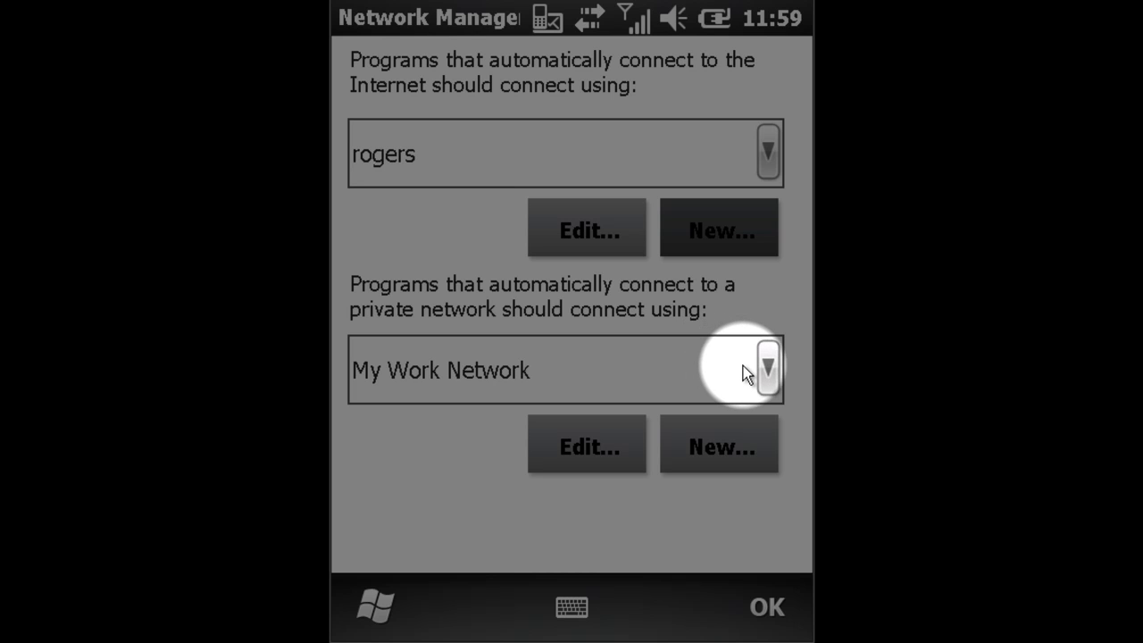
Choose rogers as the connection for programs that connect to a private network
click(743, 366)
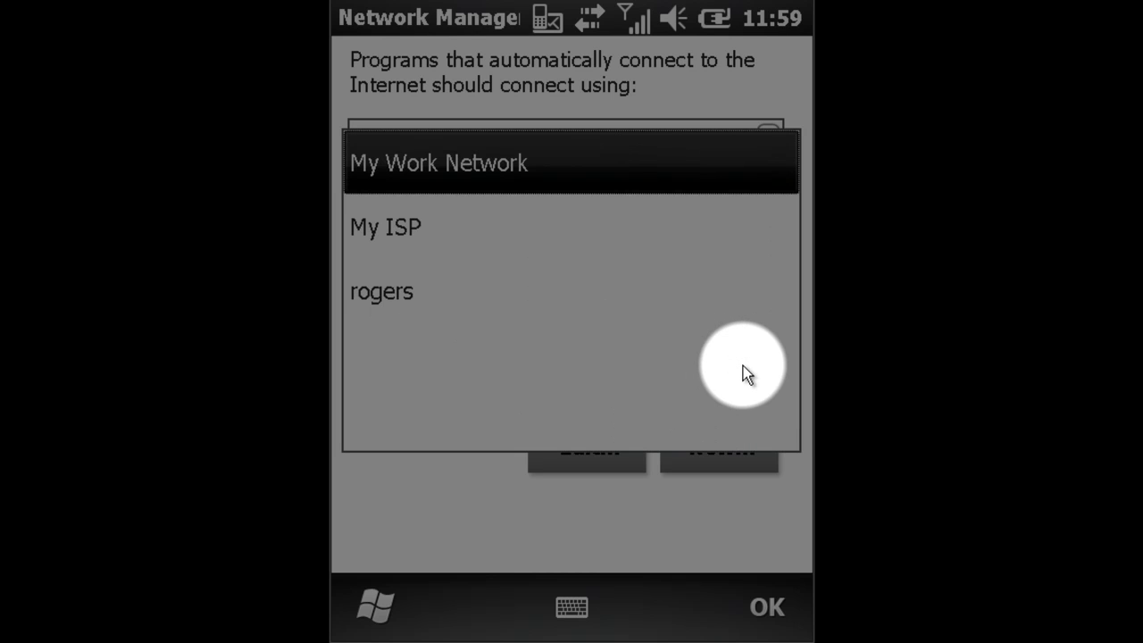
click(568, 298)
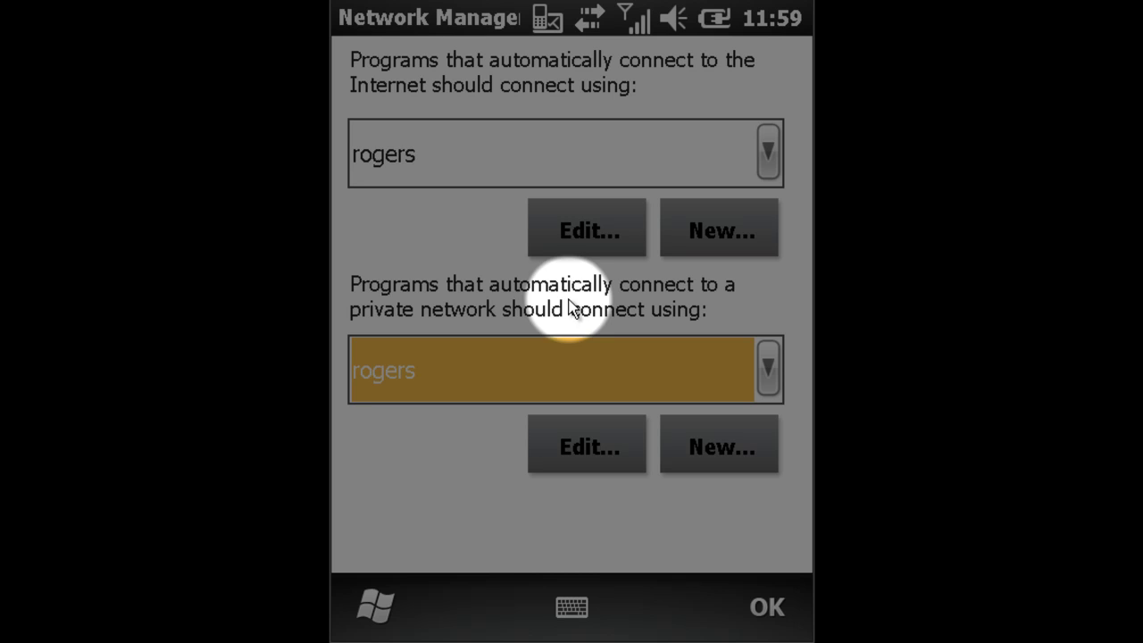
click(415, 366)
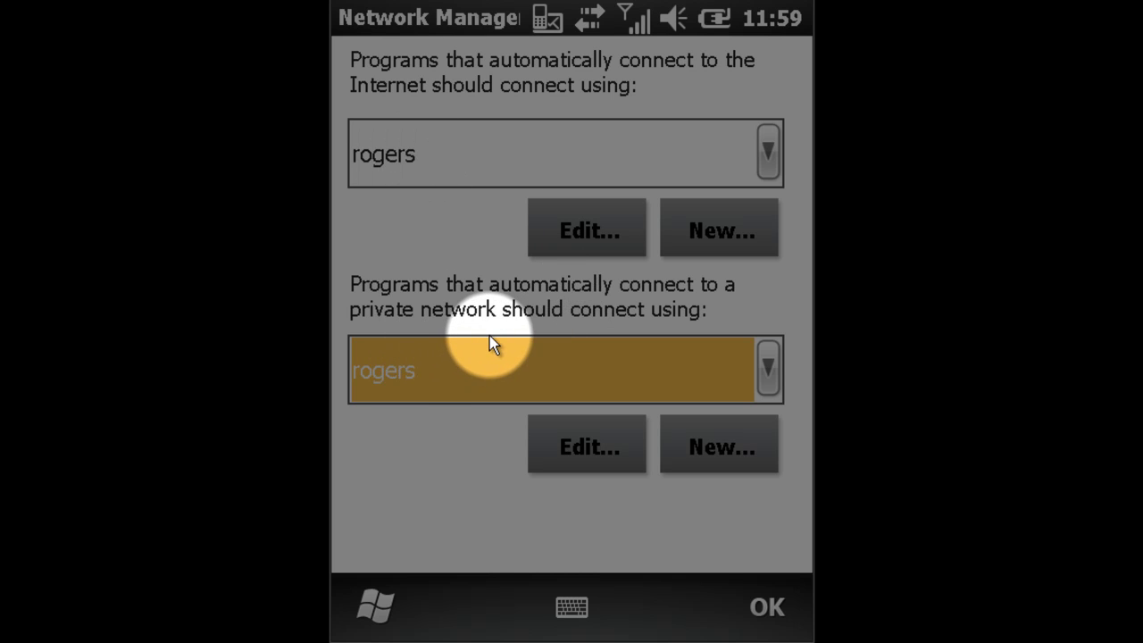